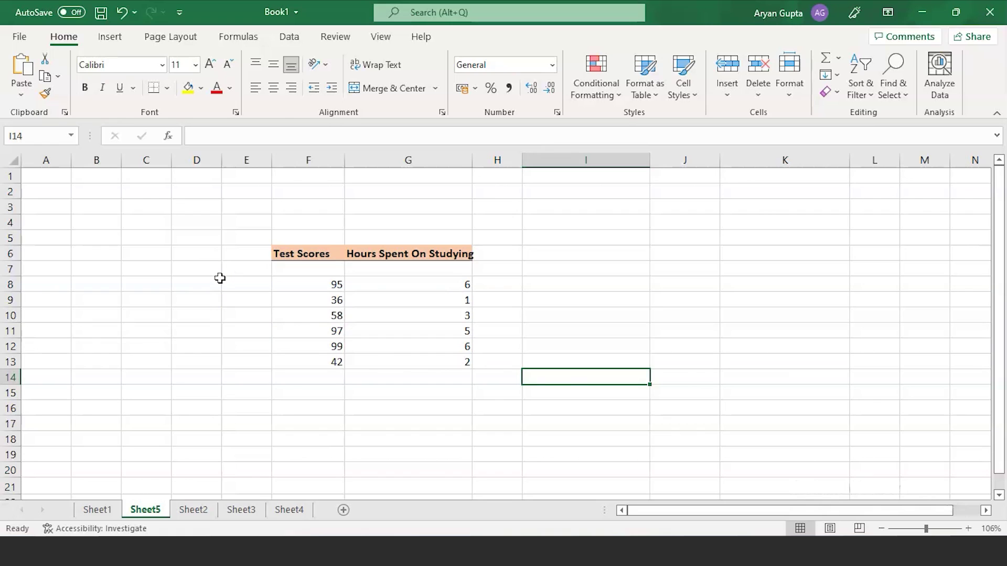
left_click(294, 254)
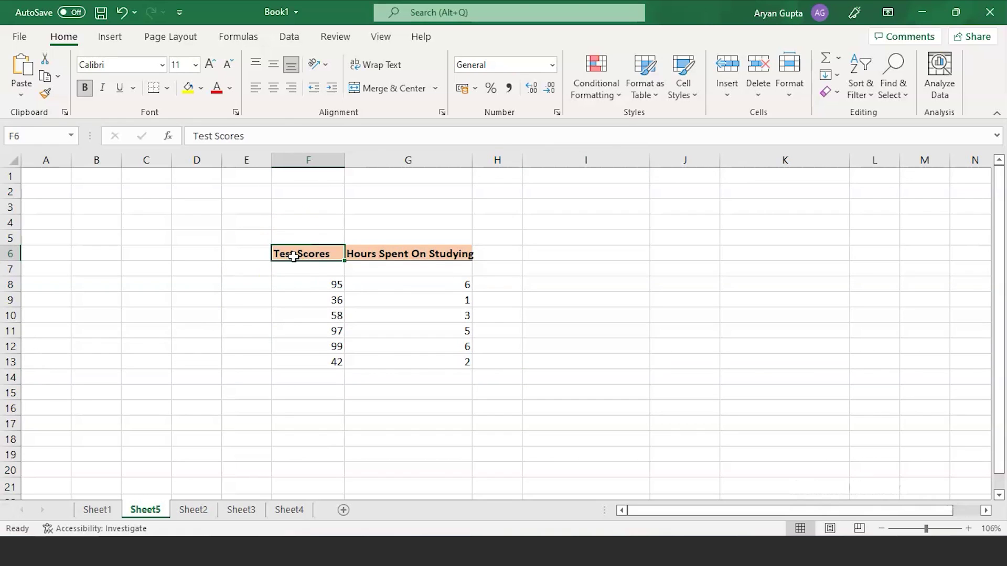
key("Right")
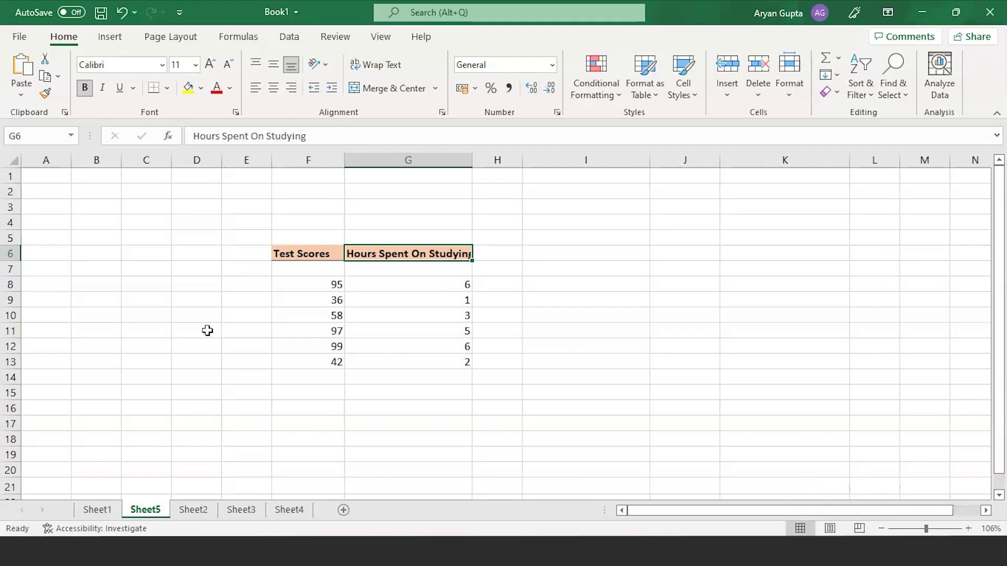
Step: Open the Correlation tool from the Data Analysis list
left_click(289, 36)
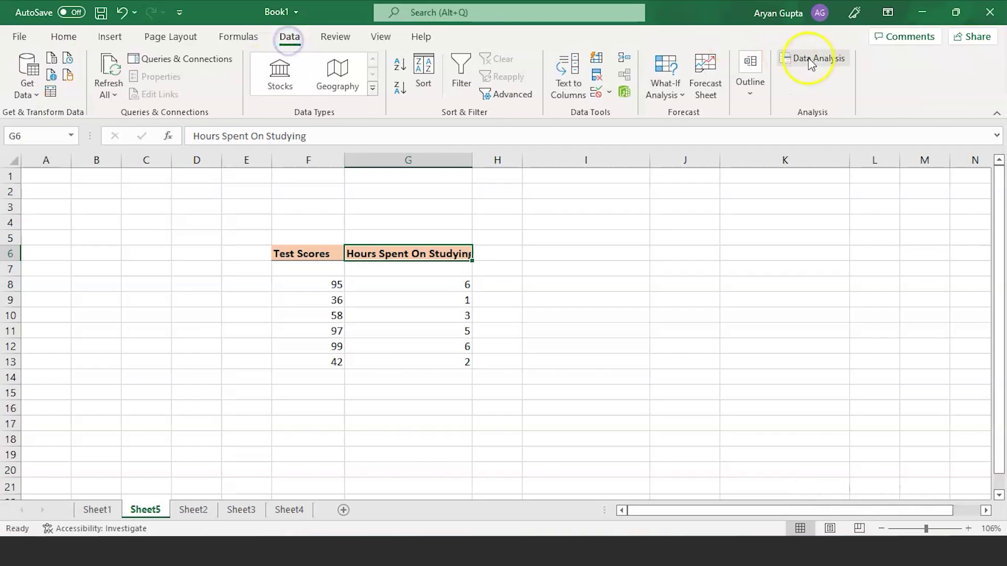
left_click(816, 65)
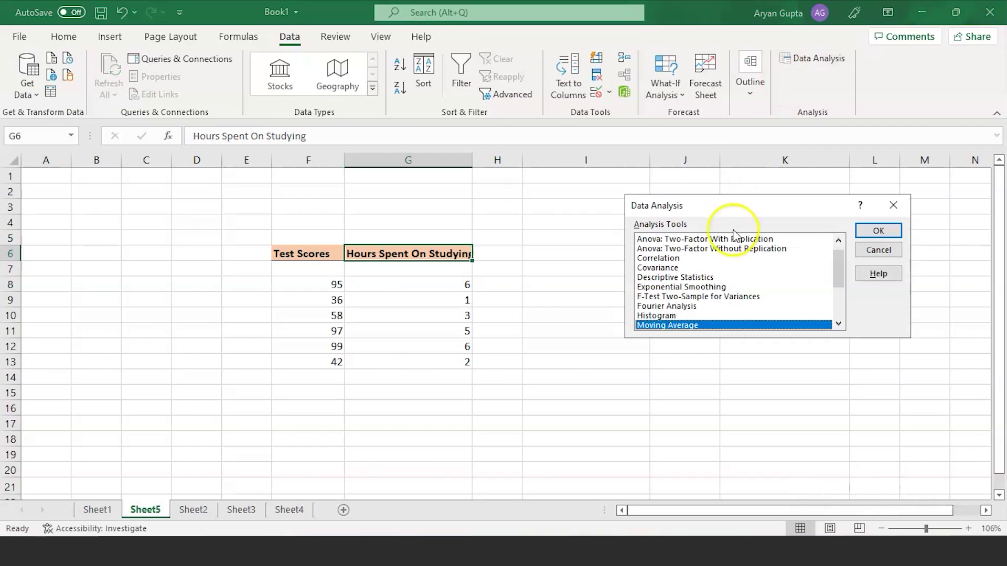
left_click(661, 259)
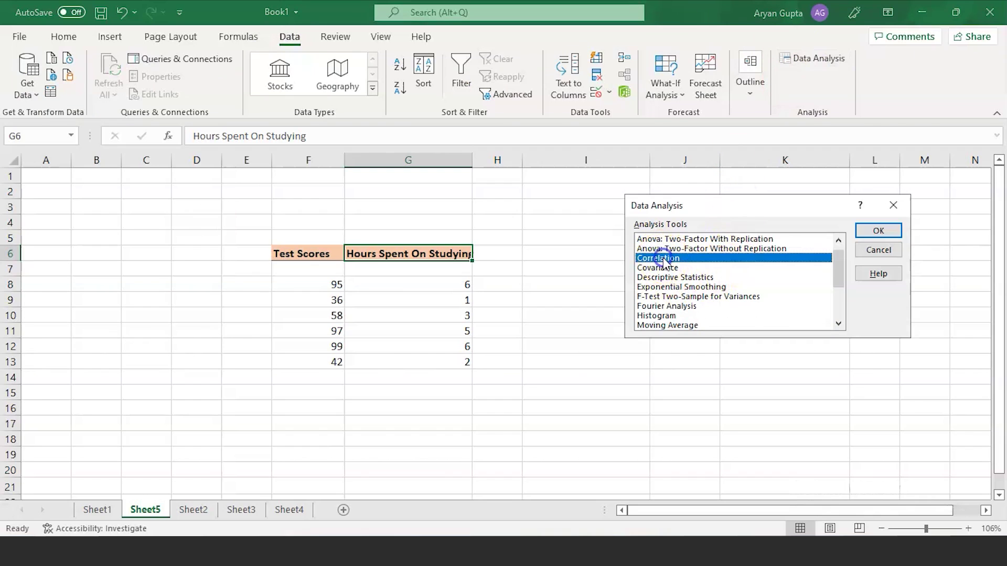
left_click(869, 231)
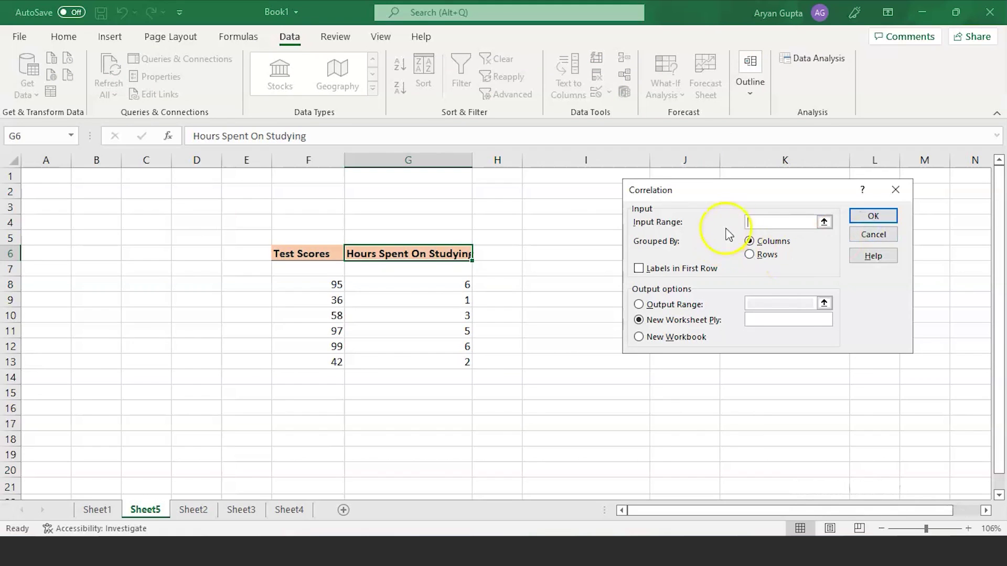
Step: Set the Correlation input range to F6:G13 with labels in the first row
left_click(758, 223)
left_click(302, 253)
key("ctrl+shift+Down")
key("shift+Right")
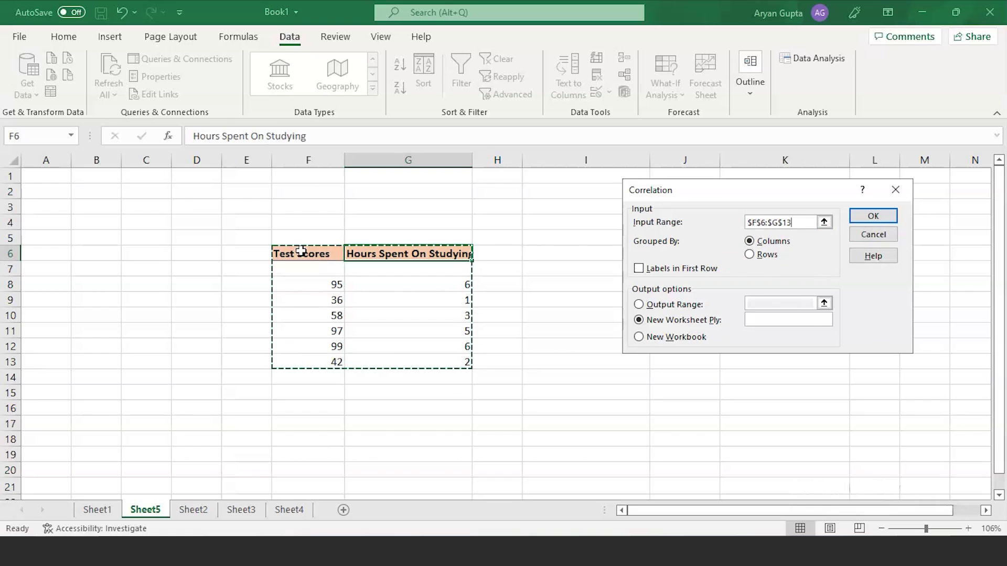
left_click(639, 274)
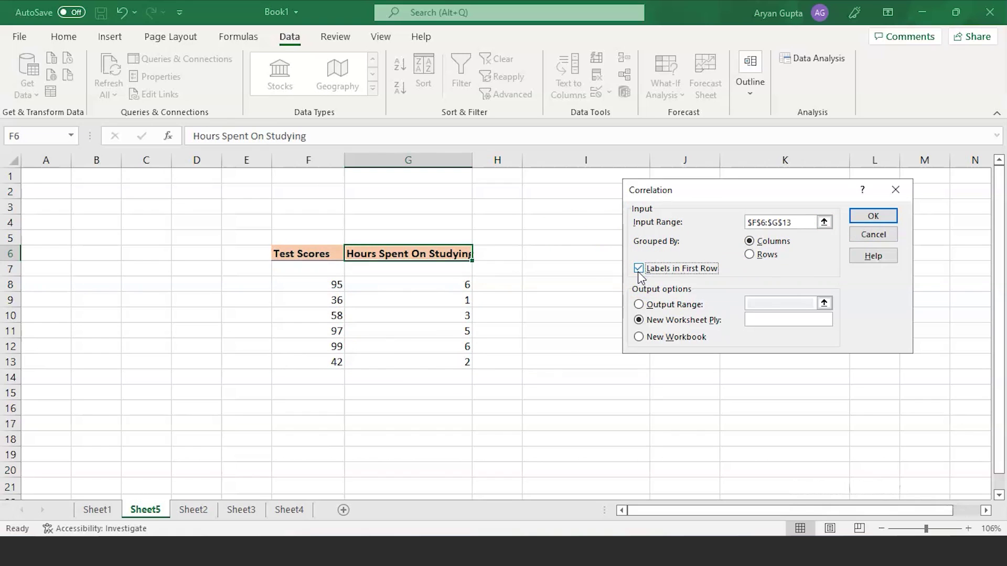
Step: Output the correlation to I6:K12 on this sheet and run it, giving 0.980430777
left_click(641, 305)
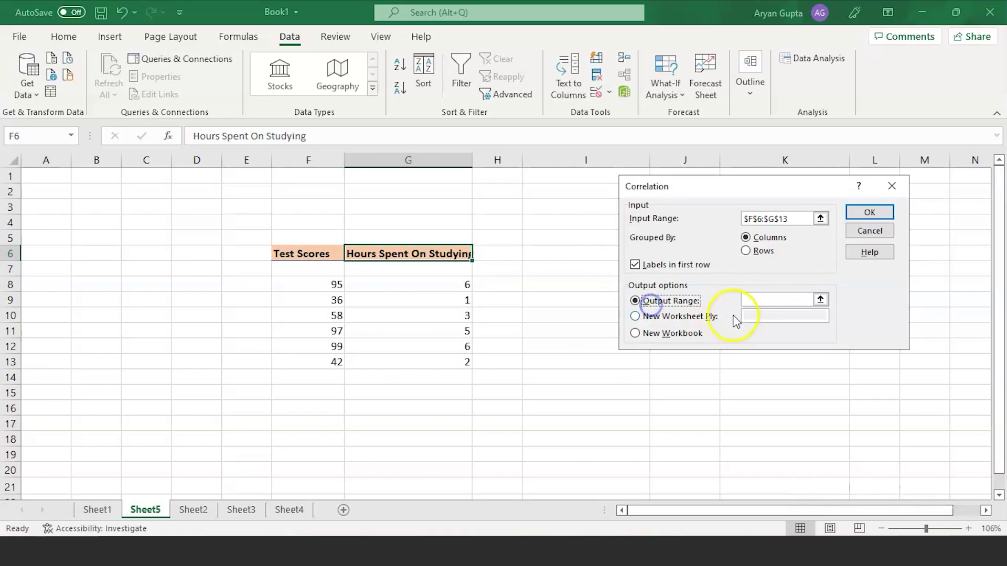
left_click(580, 251)
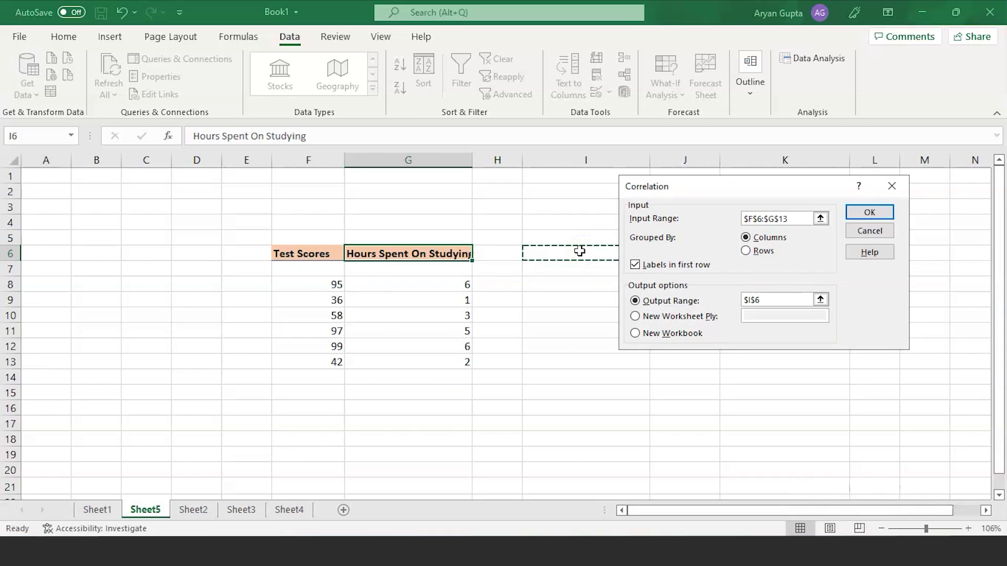
key("shift+Down")
key("shift+Down")
key("shift+Down")
key("shift+Down")
key("shift+Down")
key("shift+Down")
key("shift+Right")
key("shift+Right")
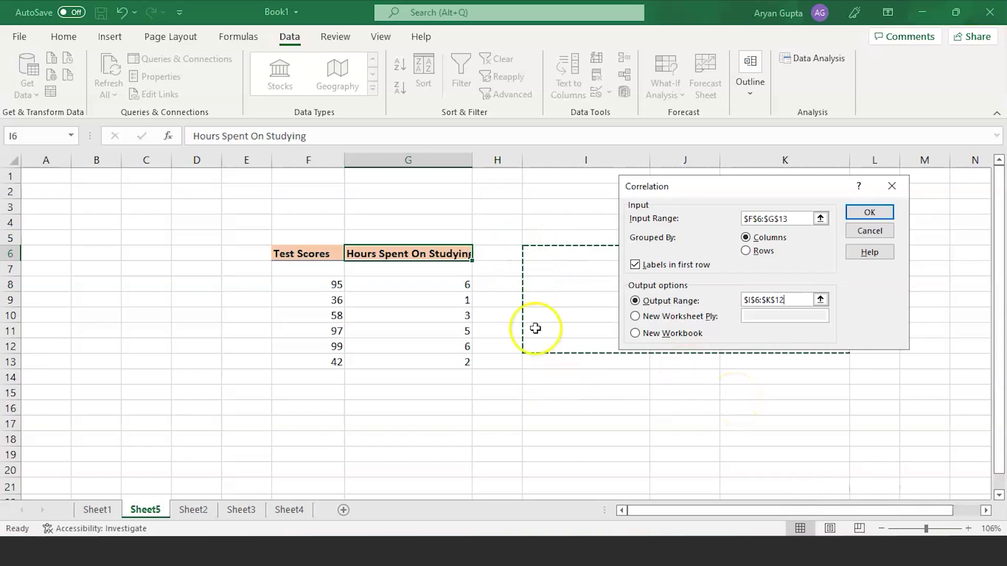
left_click(881, 212)
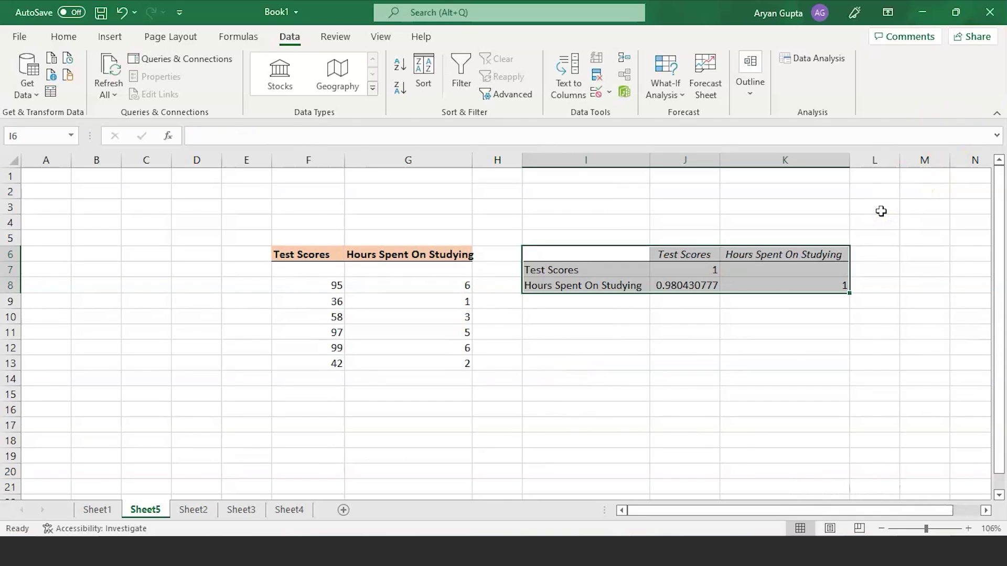
left_click(645, 333)
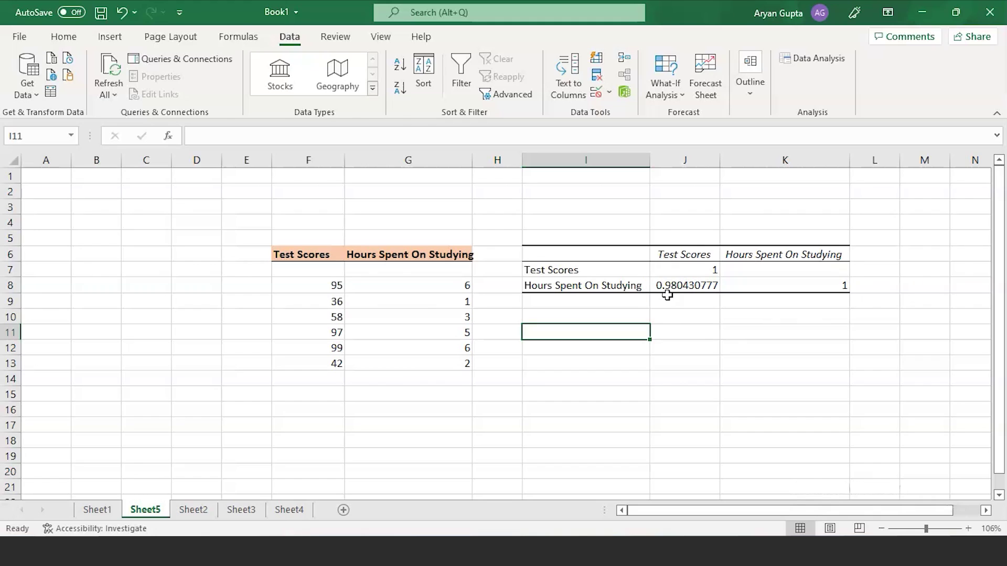
Step: Start a CORREL formula in cell I11 and bring up its Function Arguments
left_click(667, 295)
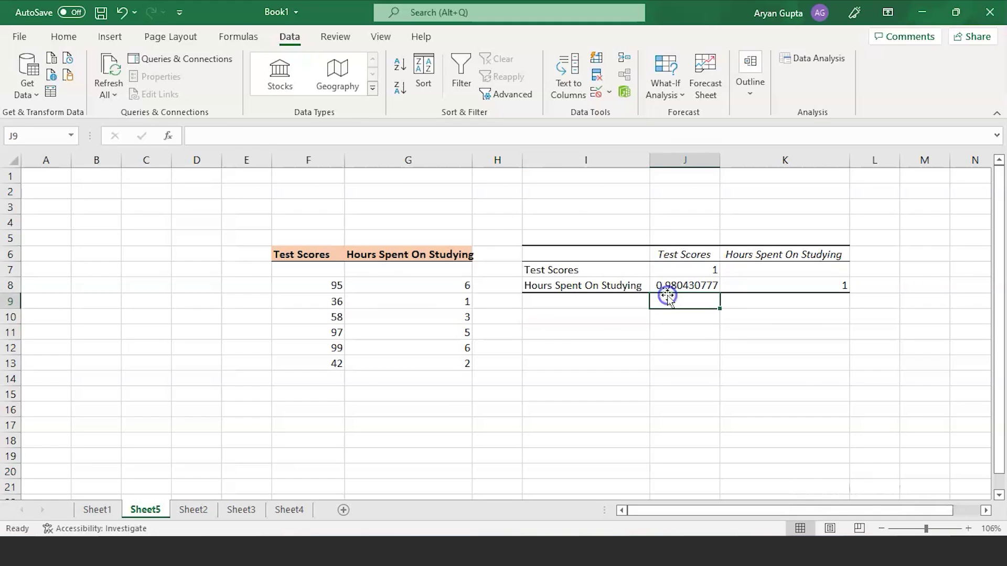
left_click(568, 337)
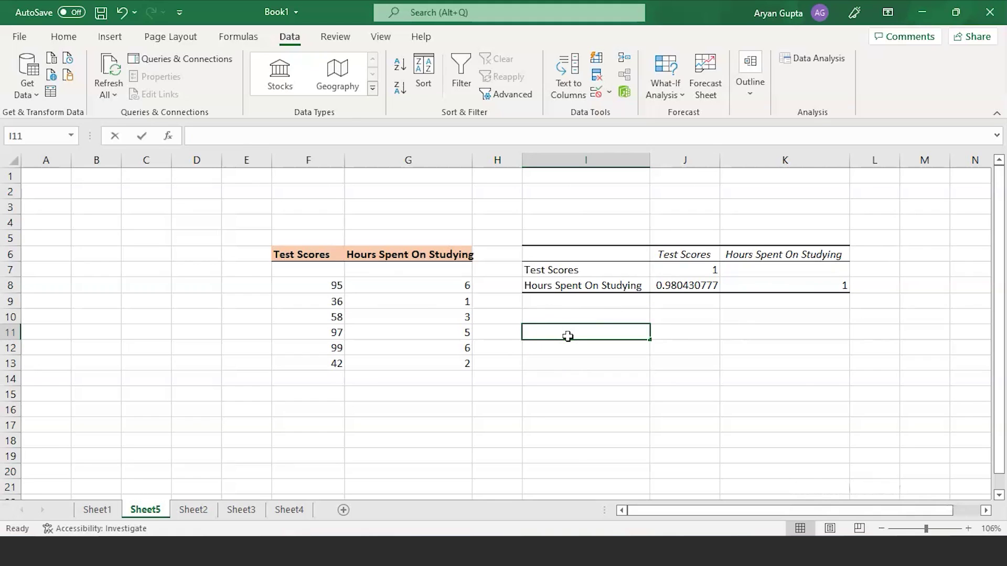
type("=cor")
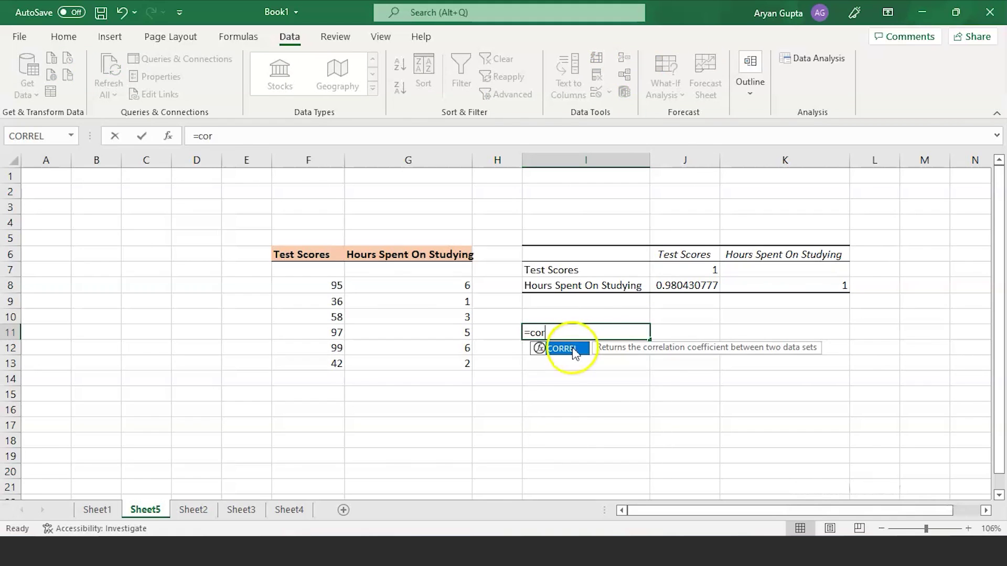
double_click(561, 348)
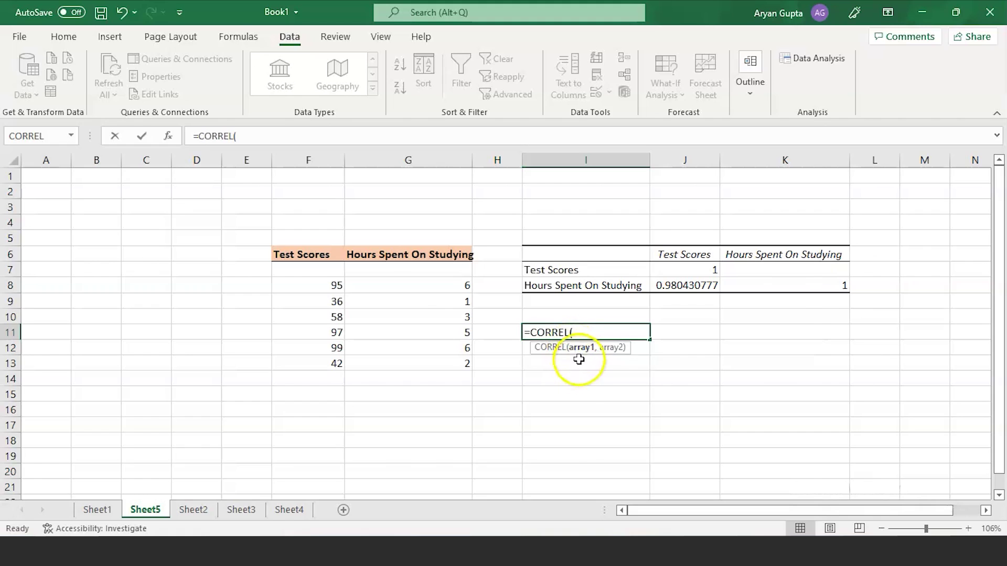
left_click(168, 138)
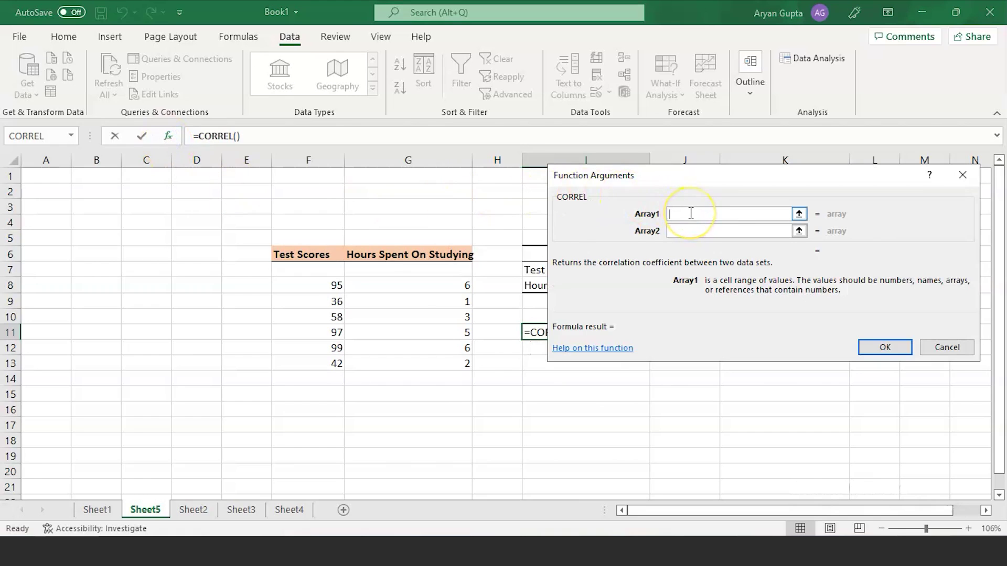
Step: Set Array1 to F6:F13 and Array2 to G6:G13, then confirm, returning 0.980430777
left_click(318, 260)
key("shift+Down")
key("shift+Down")
key("shift+Down")
key("shift+Down")
key("shift+Down")
key("shift+Down")
key("shift+Down")
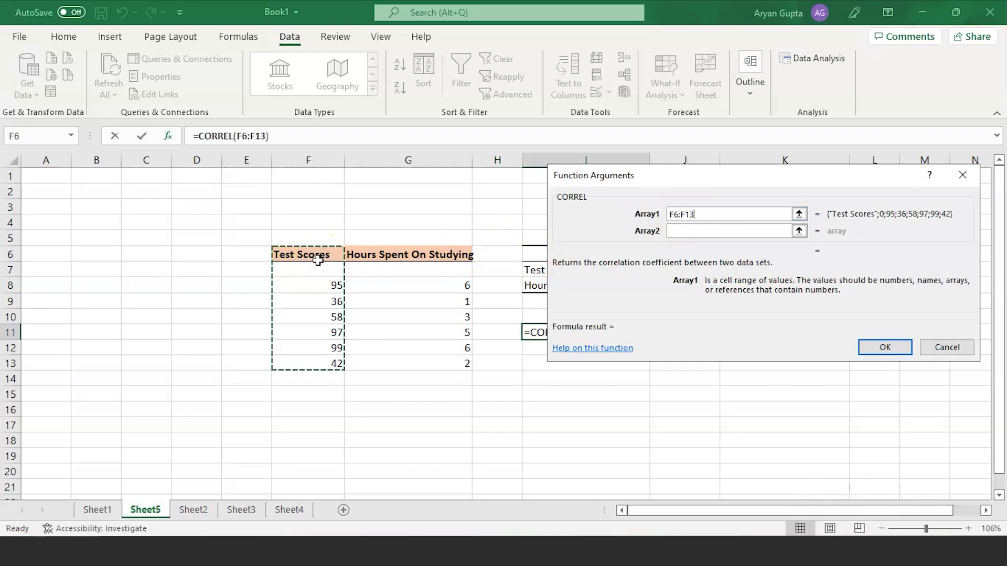
left_click(676, 231)
left_click(435, 254)
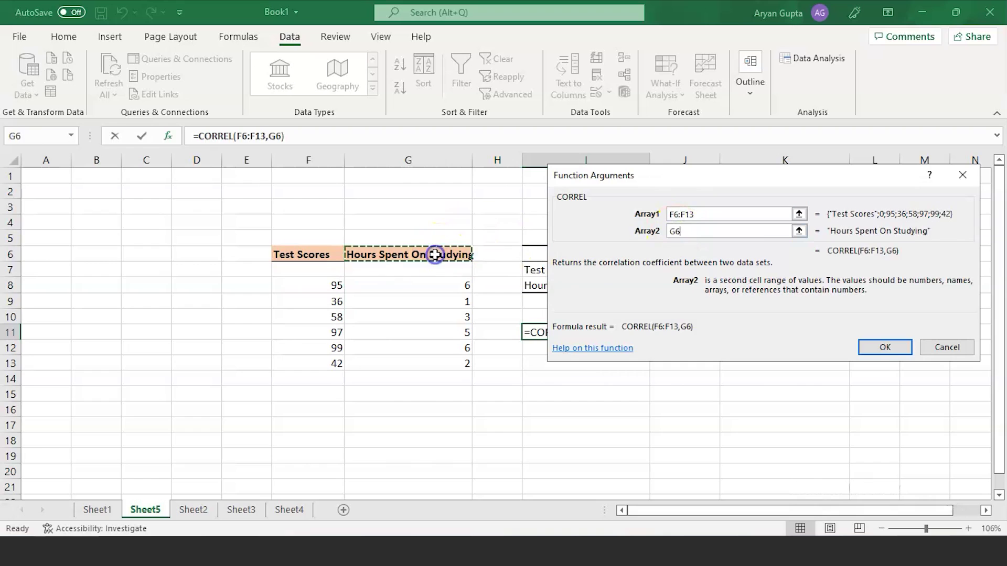
key("shift+Down")
key("shift+Down")
key("shift+Down")
key("shift+Down")
key("shift+Down")
key("shift+Down")
key("shift+Down")
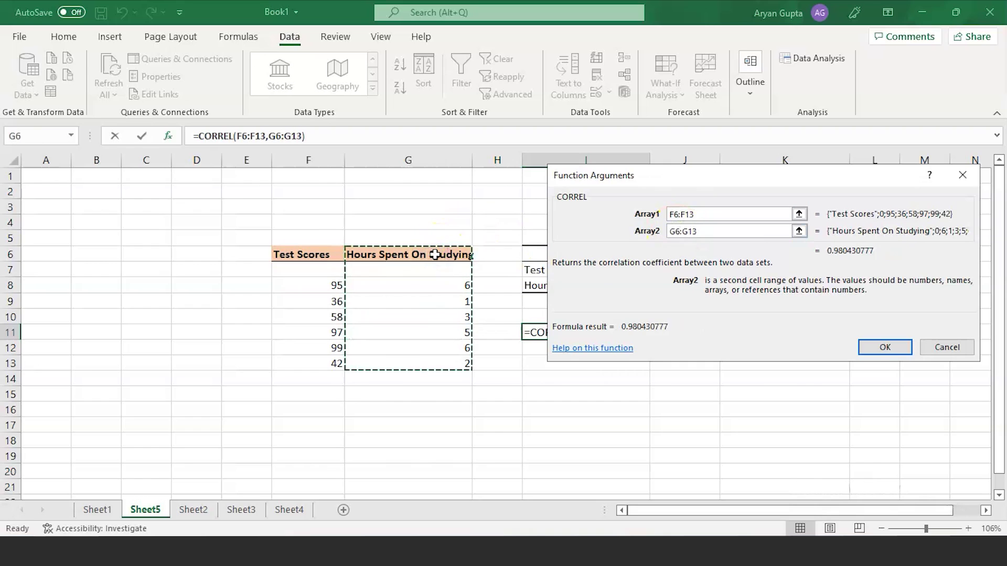
left_click(881, 340)
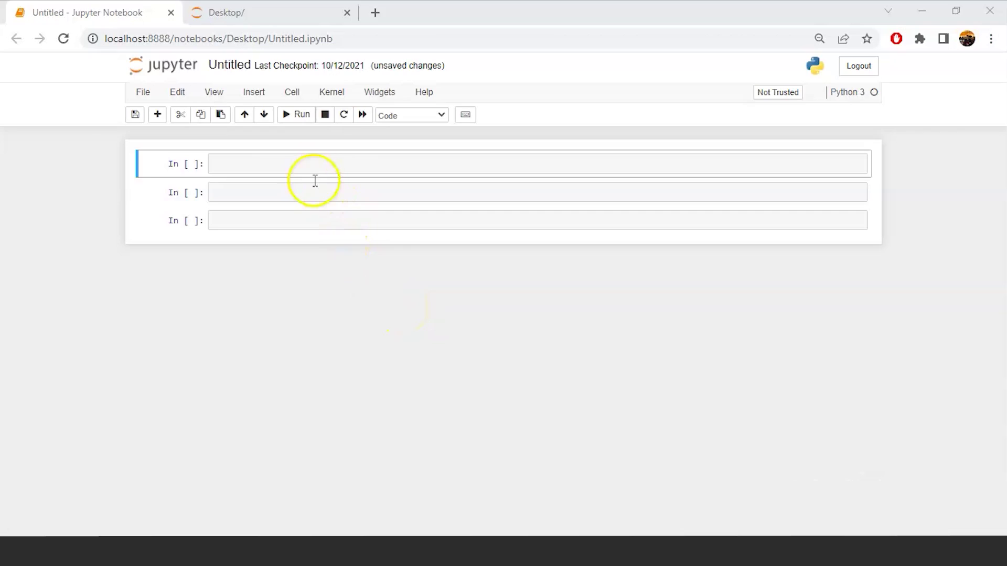
Step: Write 'import numpy as np' and 'import pandas as pd' on two lines of the first cell
left_click(309, 165)
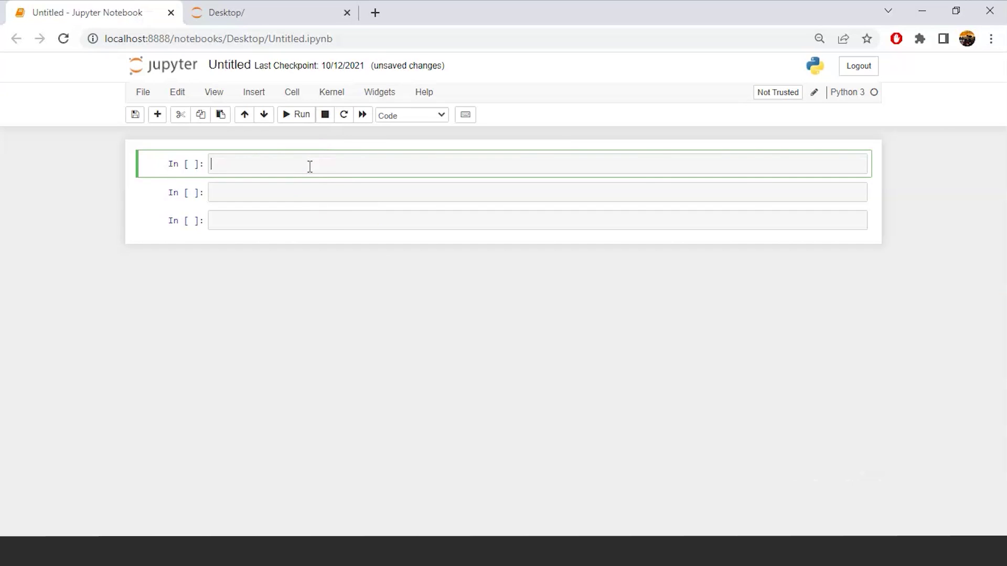
left_click(310, 167)
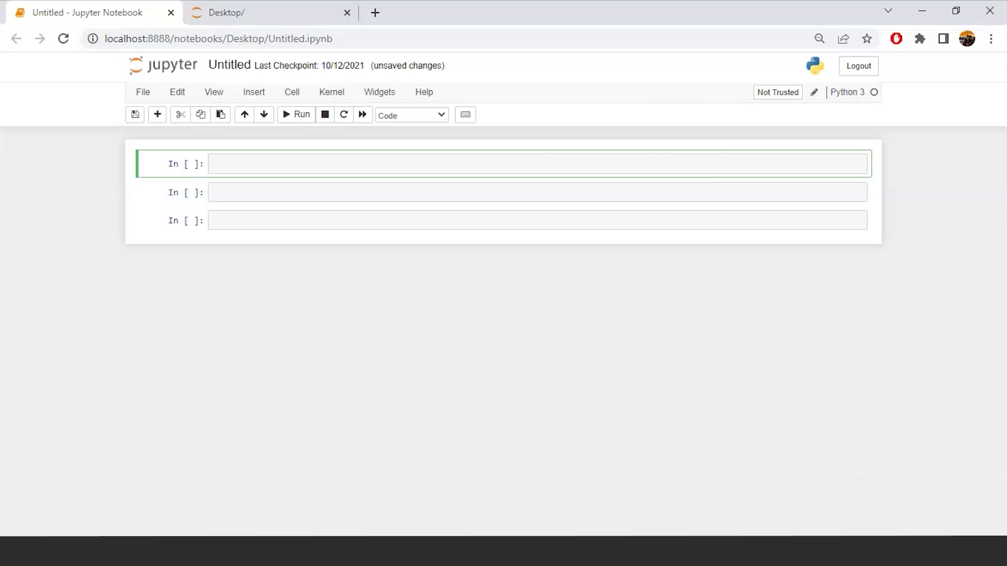
type("import numpy as np")
key("Return")
type("import ")
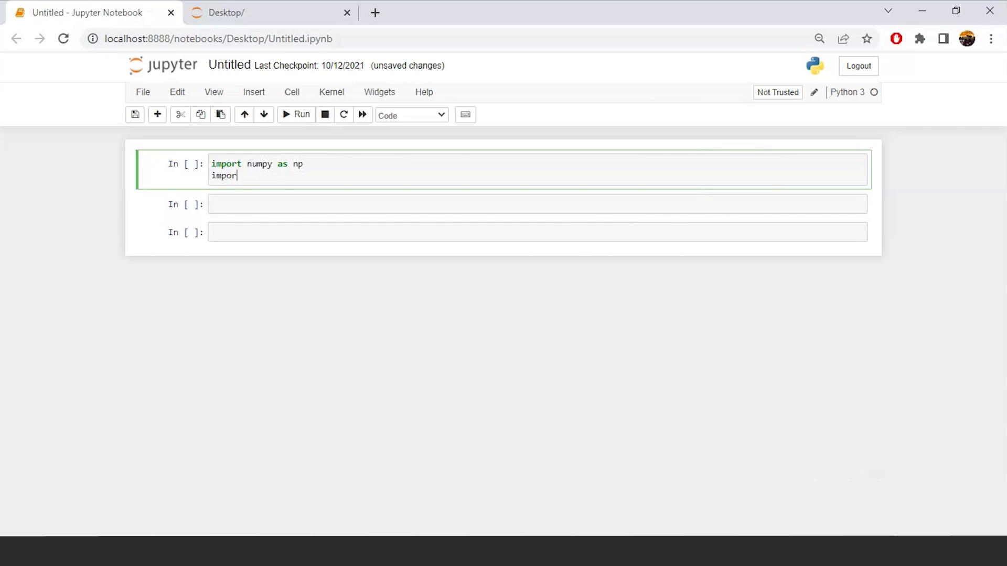
type("pandas as pd")
key("Return")
key("Return")
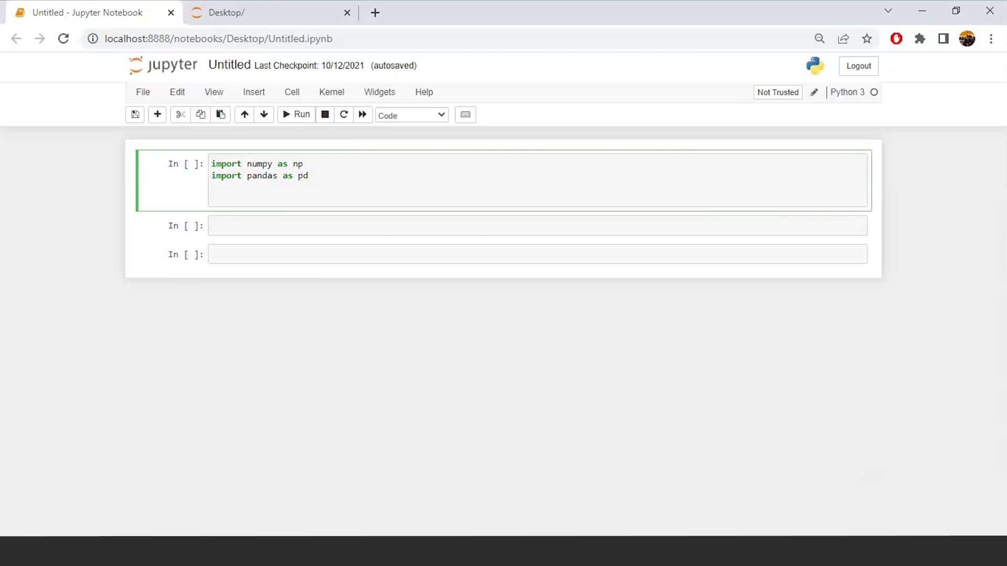
Step: Define scores = [95,36,58,97,99,42], correcting the mistyped 43 to 42
type("scores")
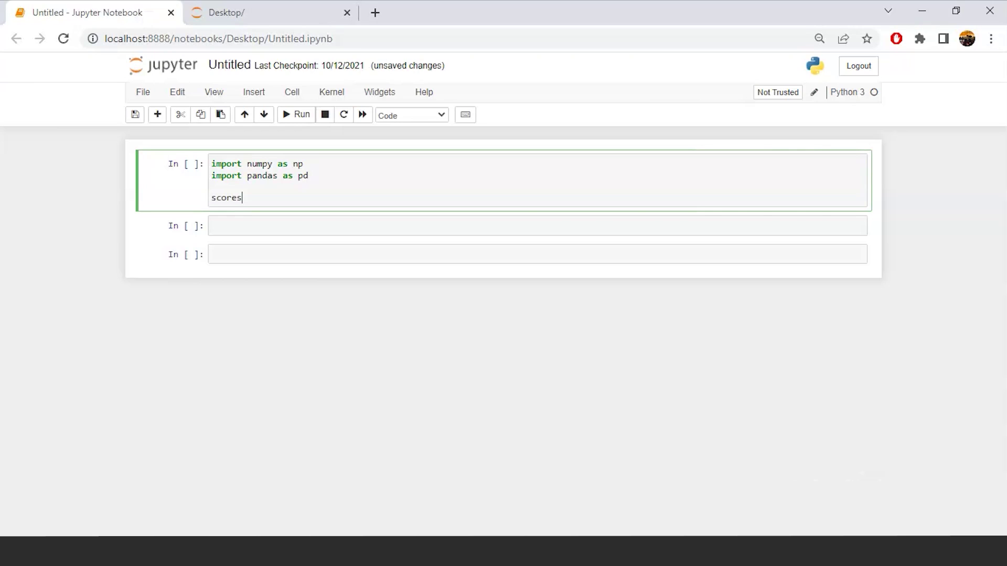
type(" = [")
type("95,36,58,")
type("97,99,43")
key("Left")
key("BackSpace")
type("2")
key("Right")
key("Return")
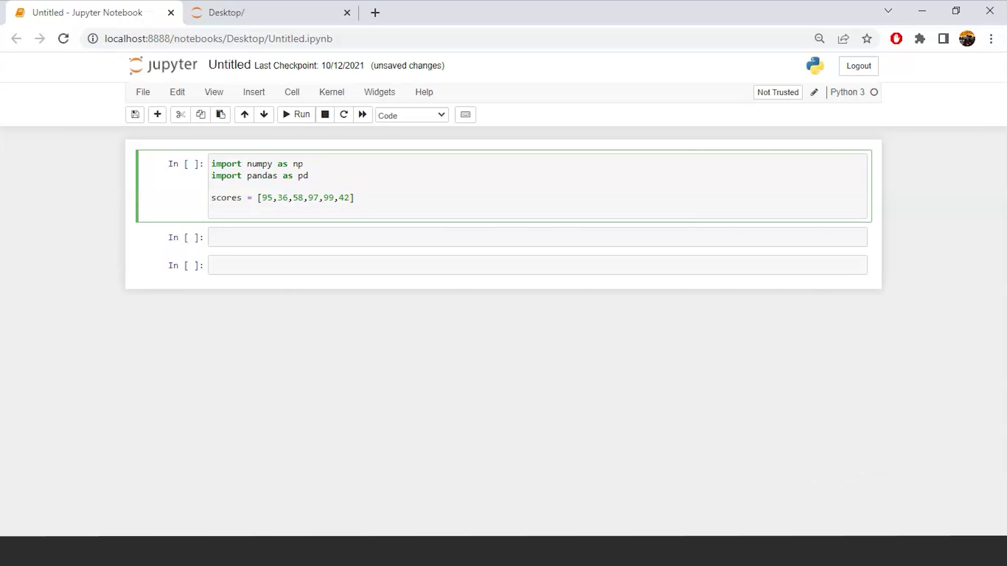
Step: Define hours = [6,1,3,5,6,2] and begin an np.corrcoef call below it
type("hours = [")
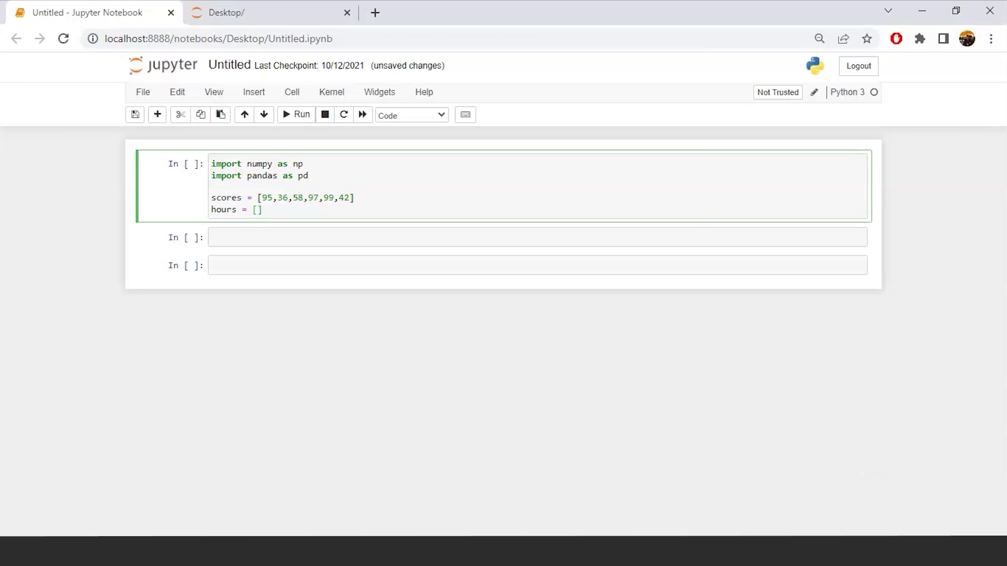
type("6,1,3,5,6,2")
key("Return")
key("Return")
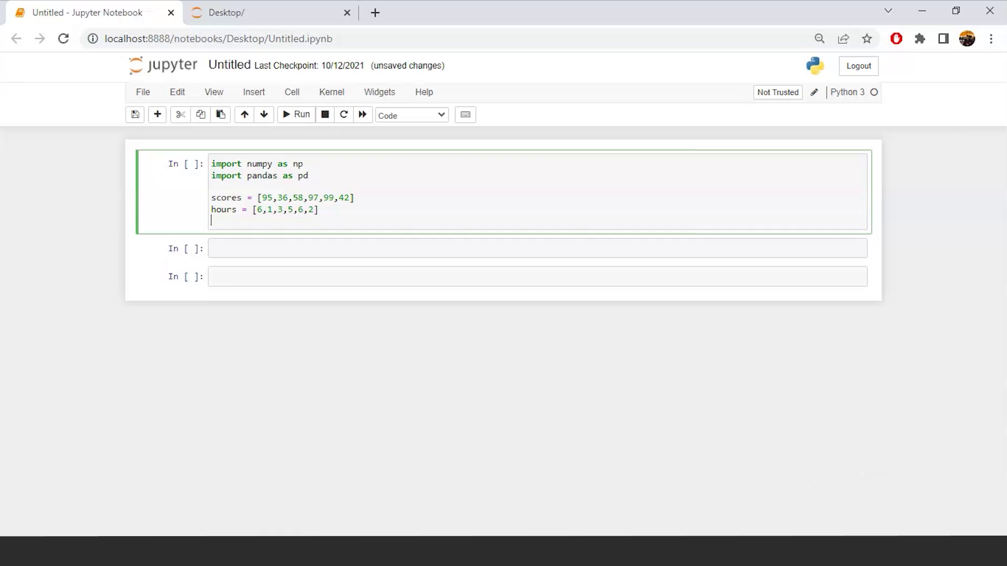
type("np.corrcoef")
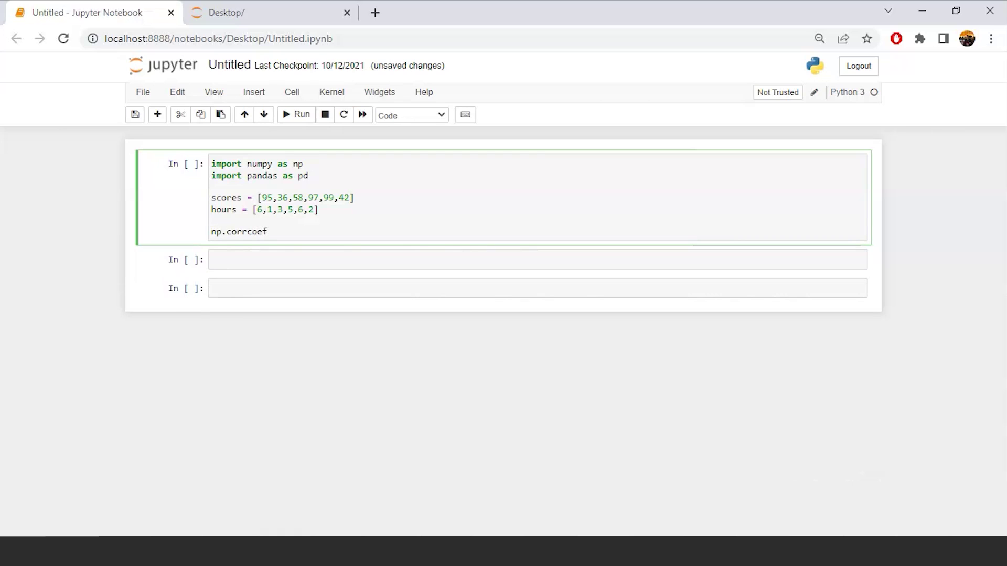
type("(")
Step: Complete np.corrcoef(scores,hours) and run the cell, getting 0.98043078 off the diagonal
key("BackSpace")
type("(scores,hours")
left_click(300, 126)
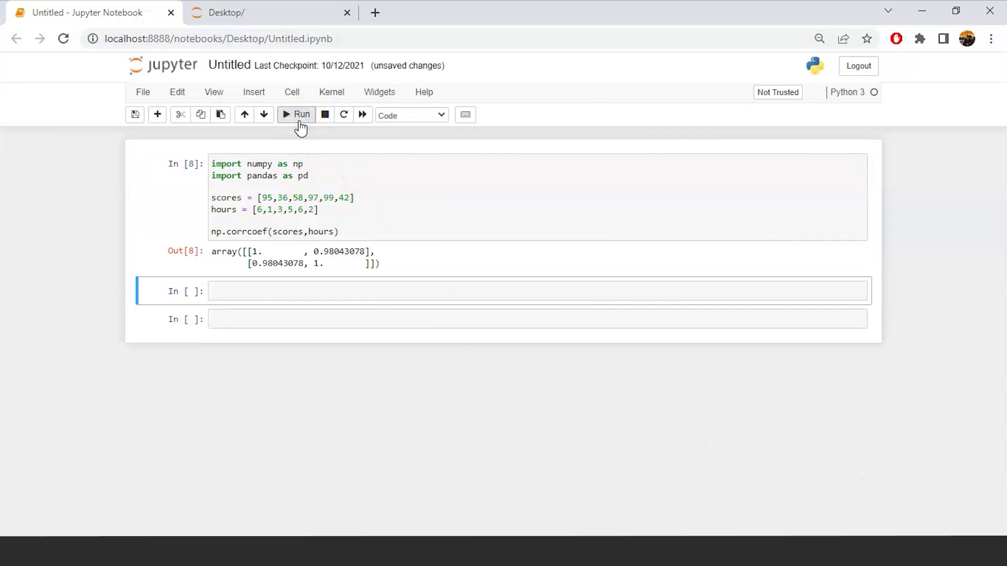